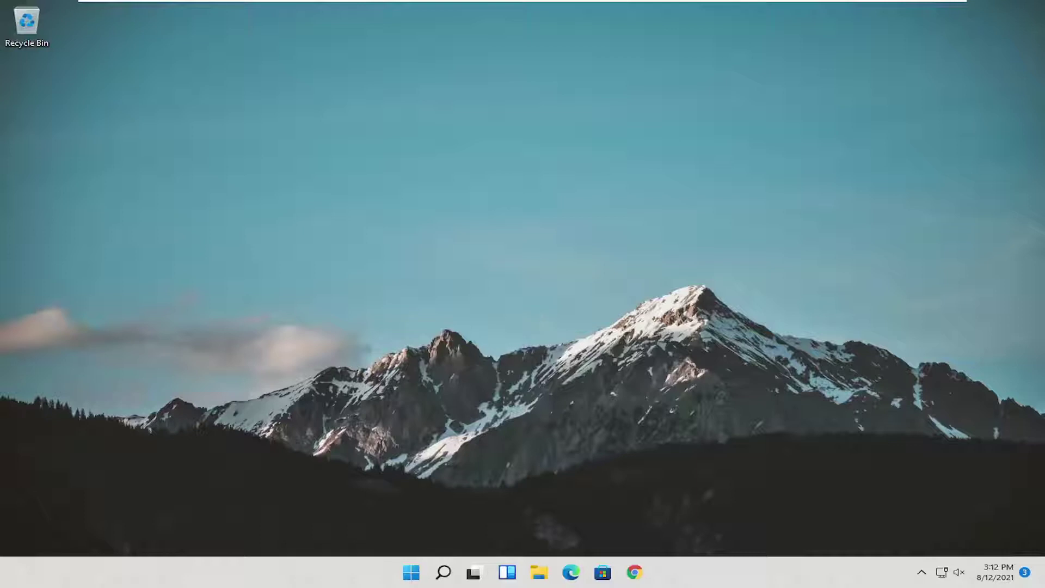
Search for 'regedit' and launch Registry Editor with administrator rights.
{"action": "left_click", "coordinate": [443, 573]}
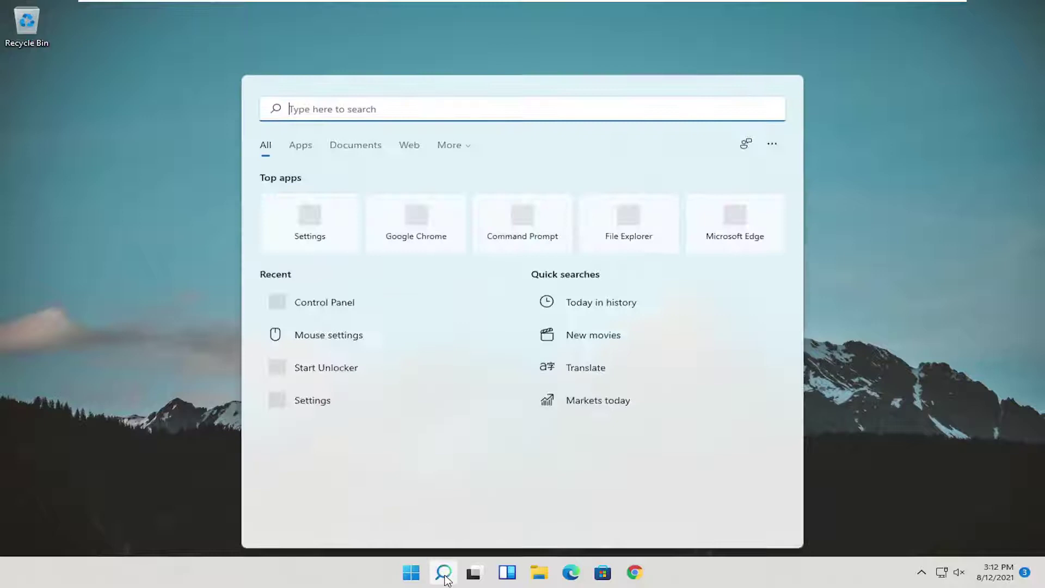
{"action": "type", "text": "regedit"}
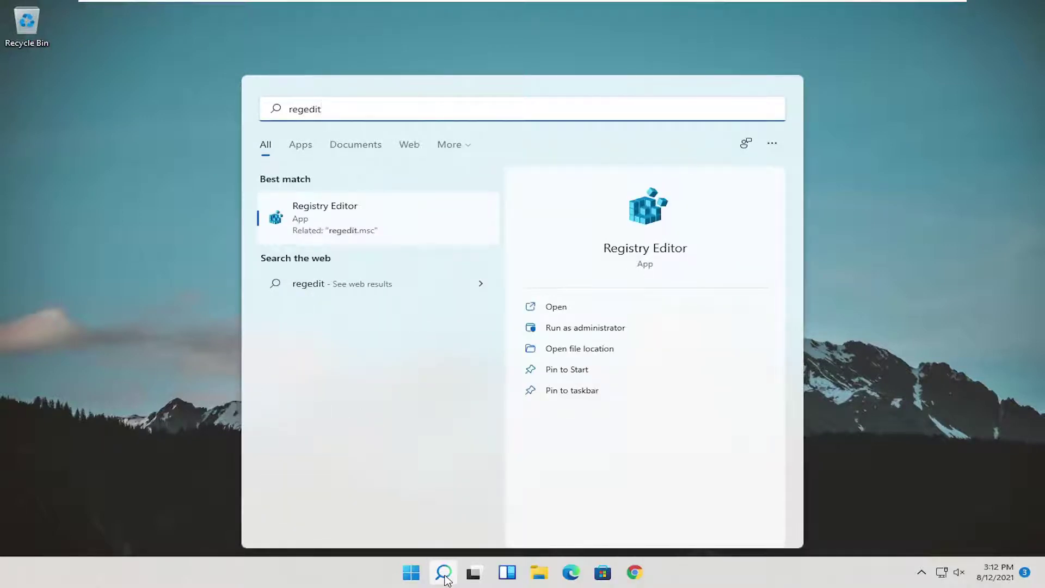
{"action": "right_click", "coordinate": [299, 214]}
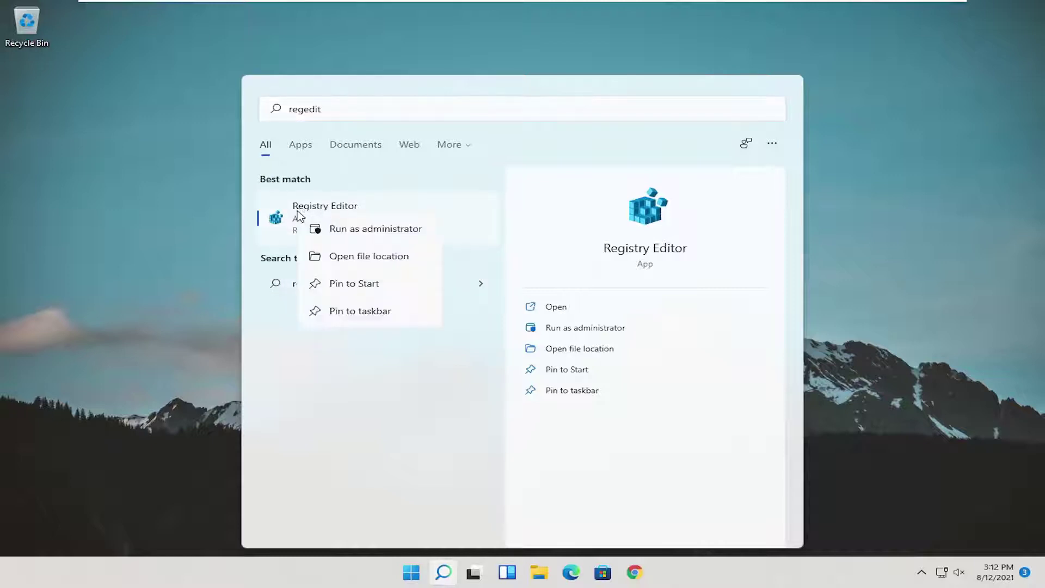
{"action": "left_click", "coordinate": [332, 229]}
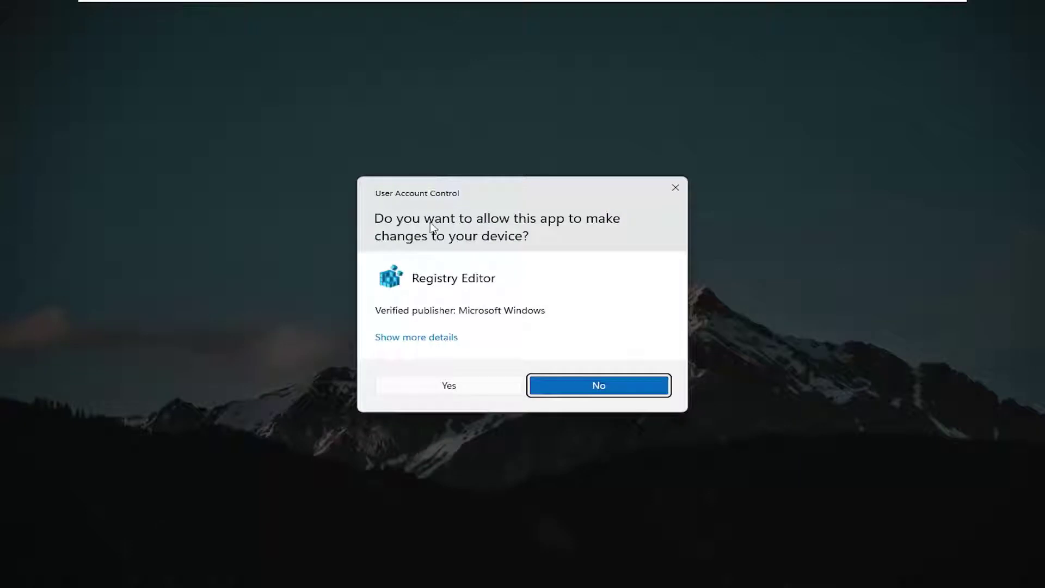
Approve elevation, collapse HKEY_CURRENT_USER, then cancel an export set to range All.
{"action": "left_click", "coordinate": [447, 385]}
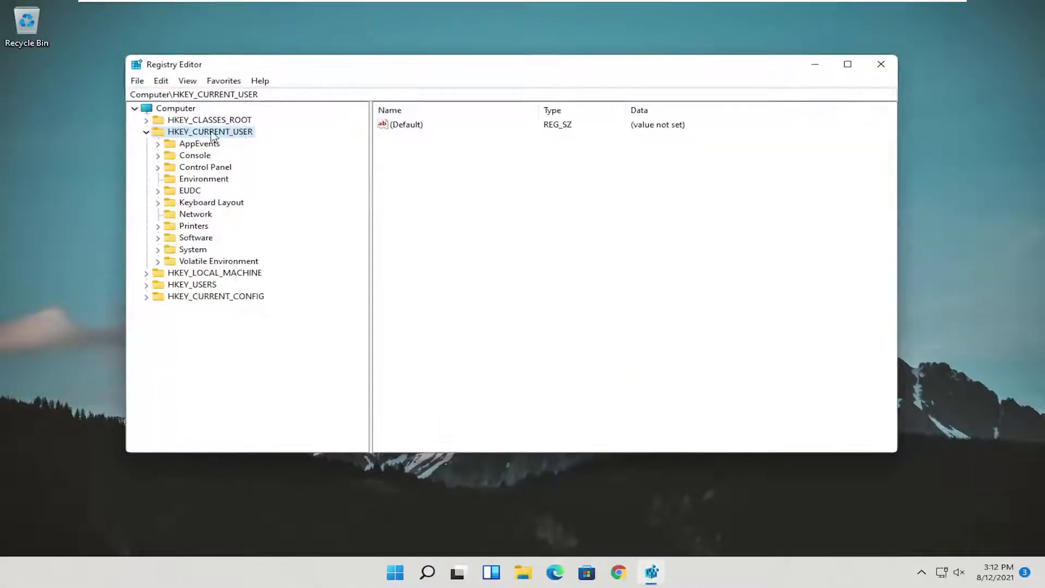
{"action": "left_click", "coordinate": [130, 135]}
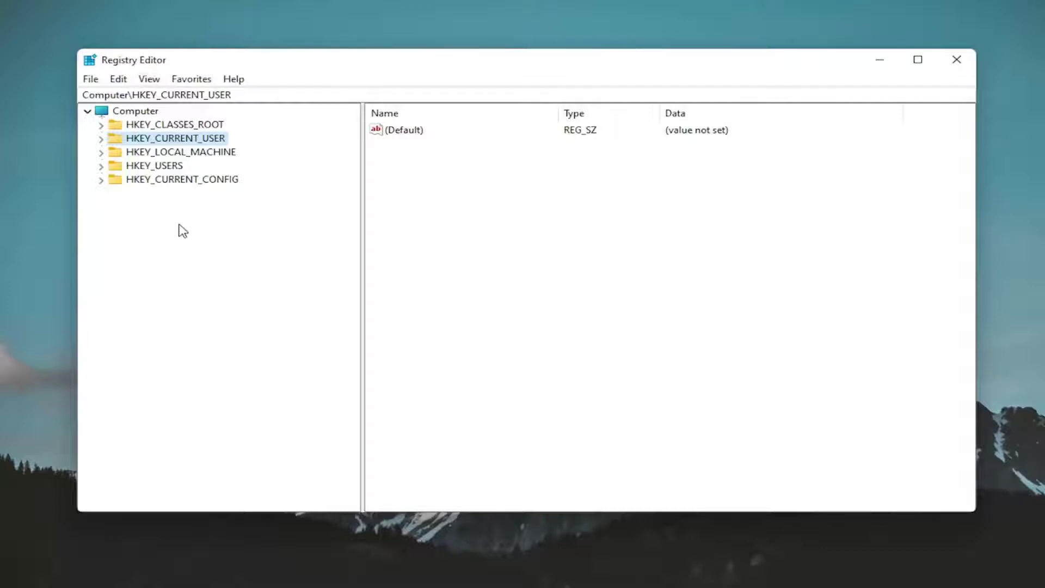
{"action": "left_click", "coordinate": [90, 79]}
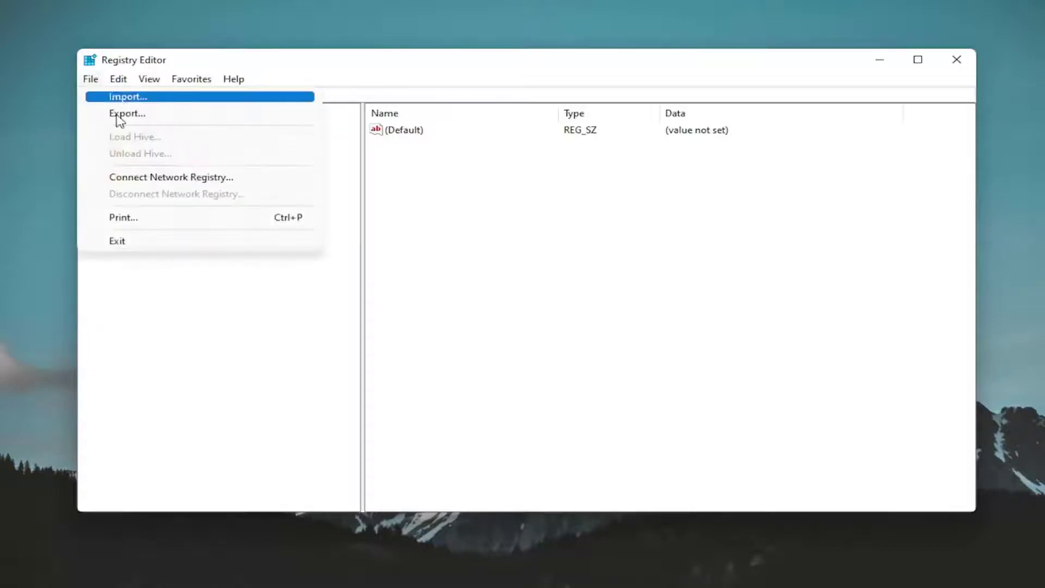
{"action": "left_click", "coordinate": [126, 113]}
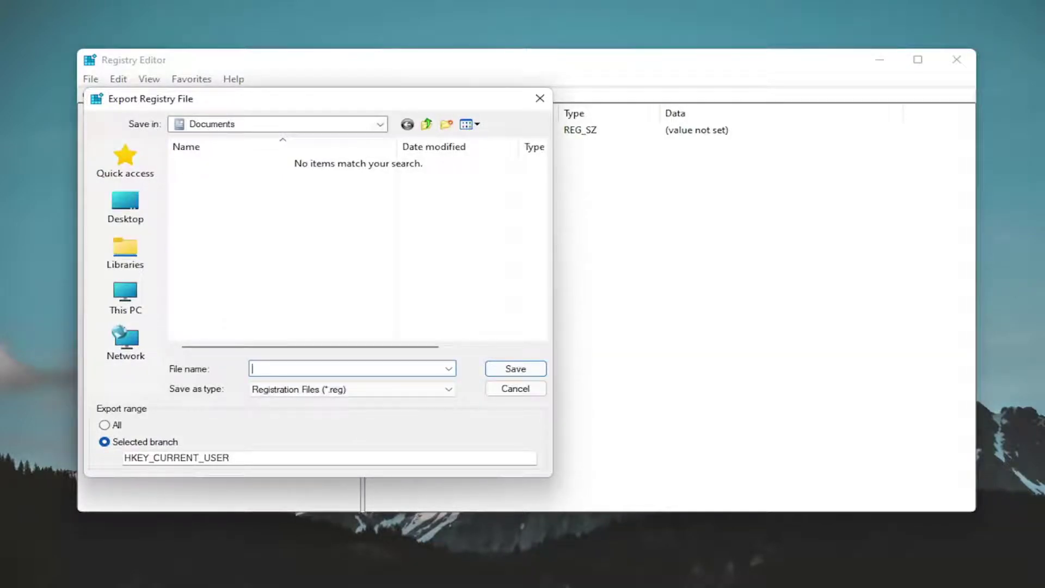
{"action": "left_click", "coordinate": [106, 426]}
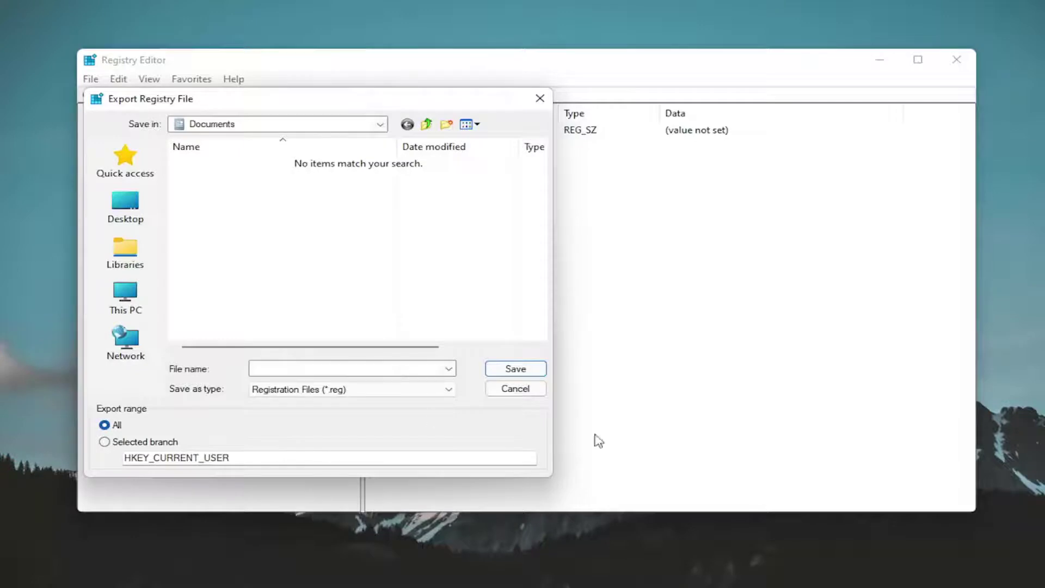
{"action": "left_click", "coordinate": [515, 390]}
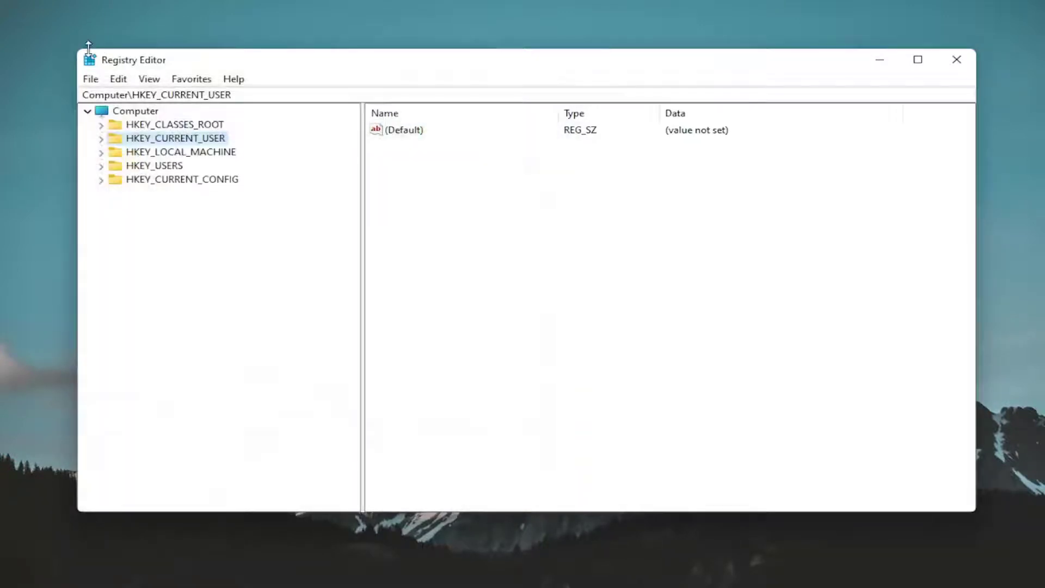
Open the registry Import dialog and cancel without importing anything.
{"action": "left_click", "coordinate": [86, 77]}
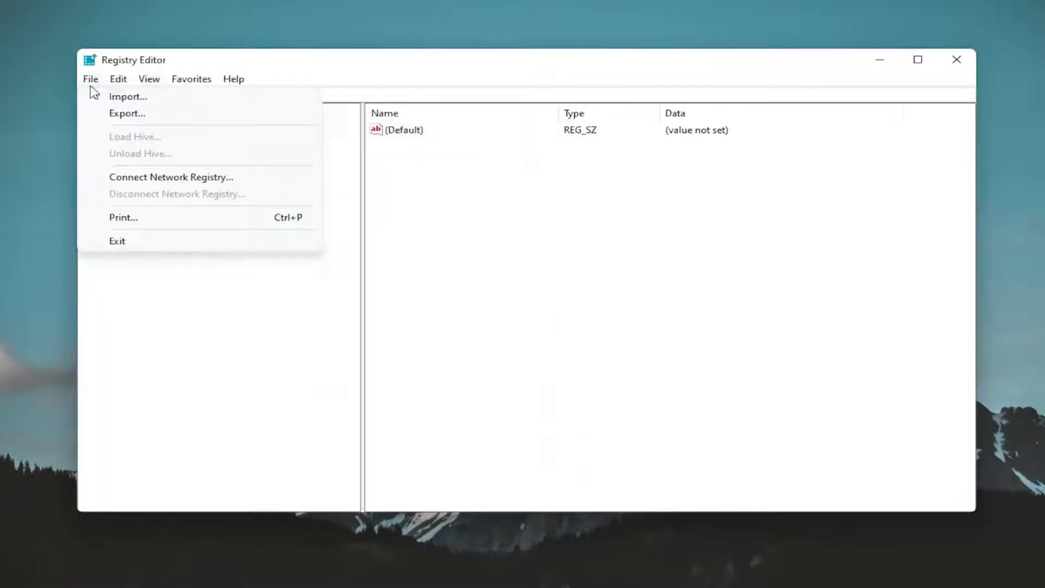
{"action": "left_click", "coordinate": [126, 96]}
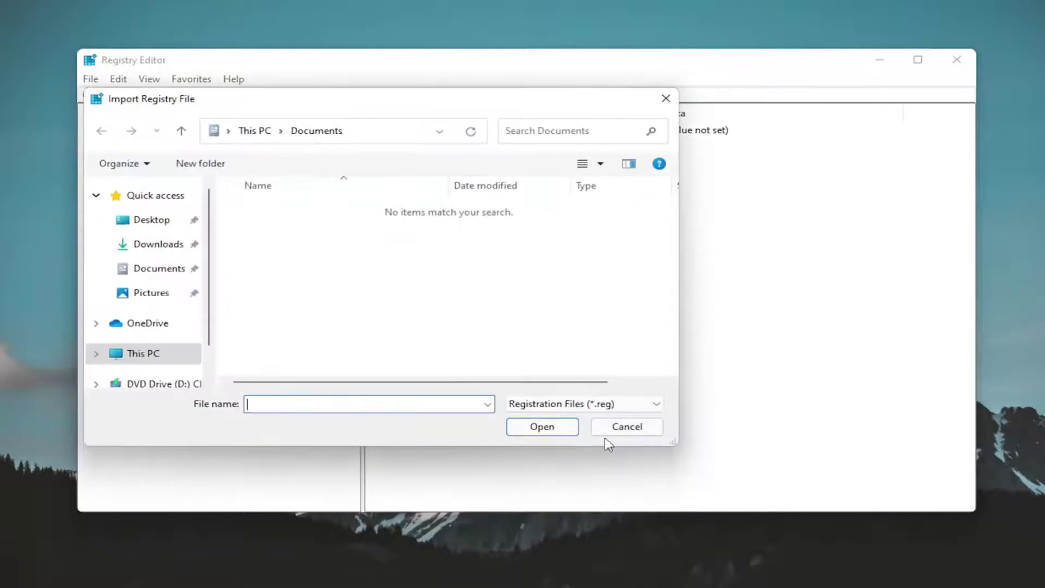
{"action": "left_click", "coordinate": [613, 431]}
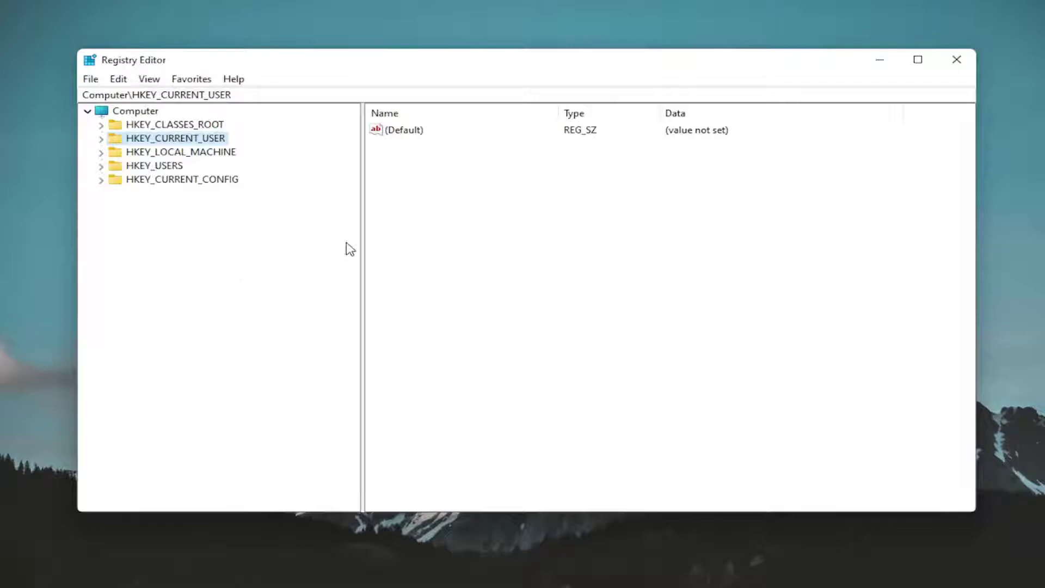
Navigate HKEY_LOCAL_MACHINE > SYSTEM > CurrentControlSet > Control and select GraphicsDrivers.
{"action": "key", "text": "Right"}
{"action": "key", "text": "Left"}
{"action": "left_click", "coordinate": [187, 151]}
{"action": "key", "text": "Right"}
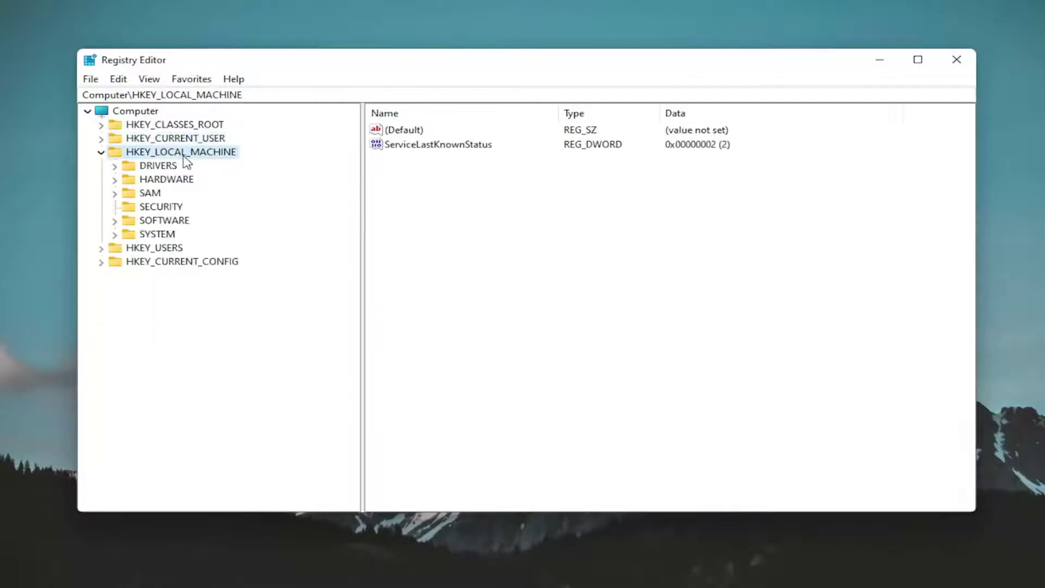
{"action": "double_click", "coordinate": [156, 234]}
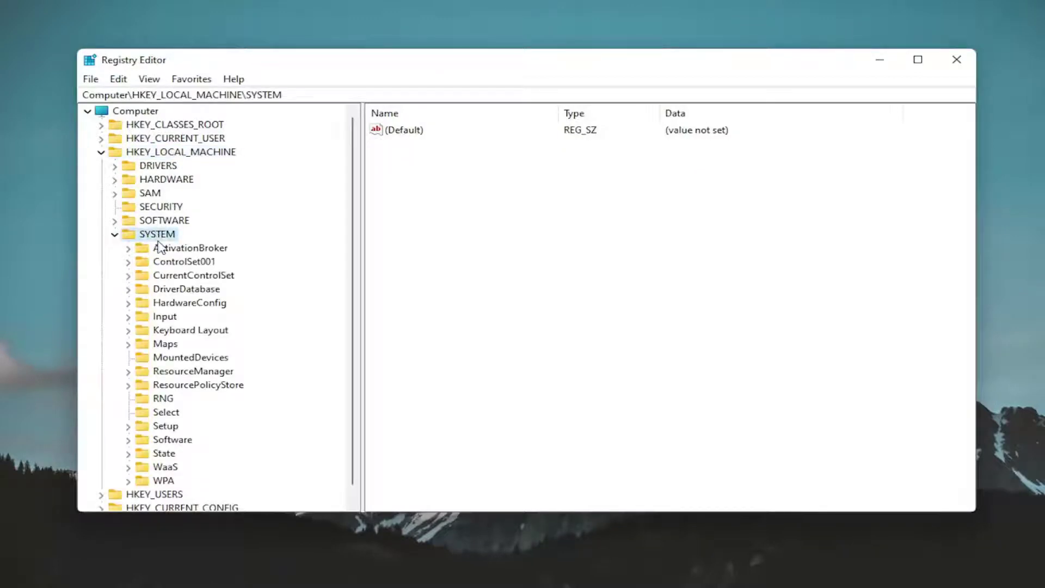
{"action": "double_click", "coordinate": [202, 276]}
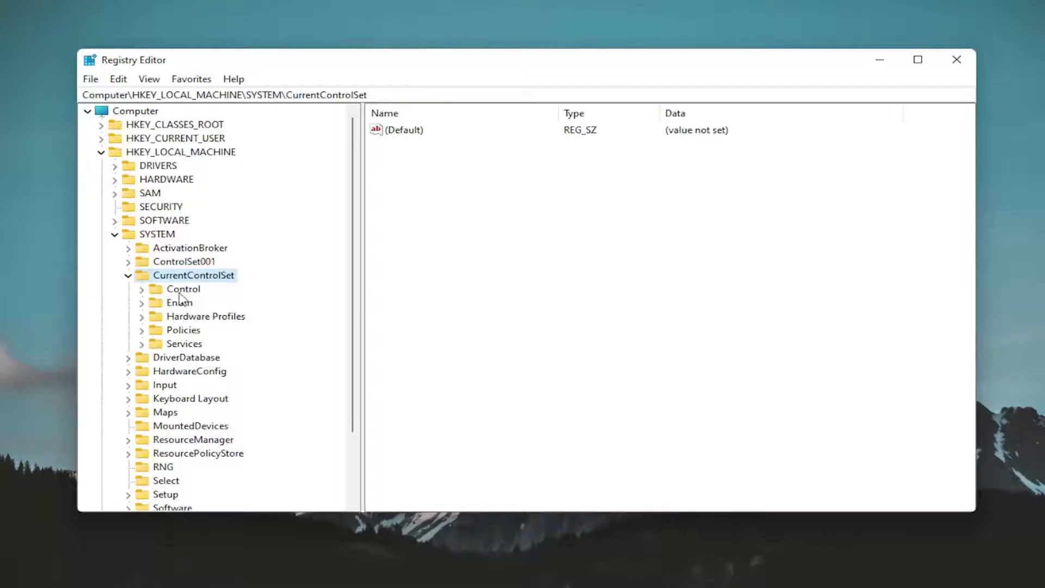
{"action": "double_click", "coordinate": [184, 290]}
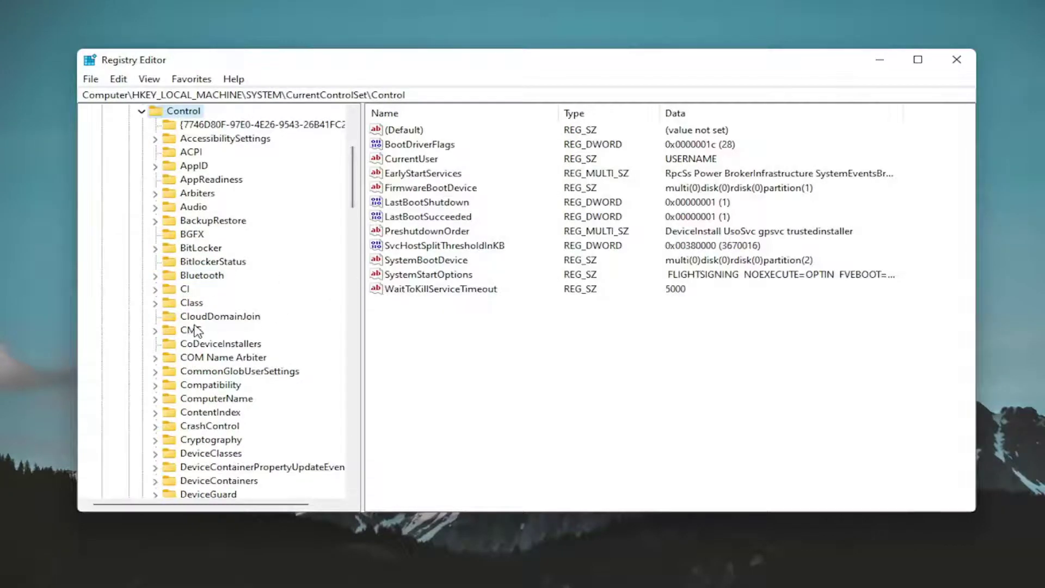
{"action": "scroll", "coordinate": [245, 403], "scroll_direction": "down", "scroll_amount": 19}
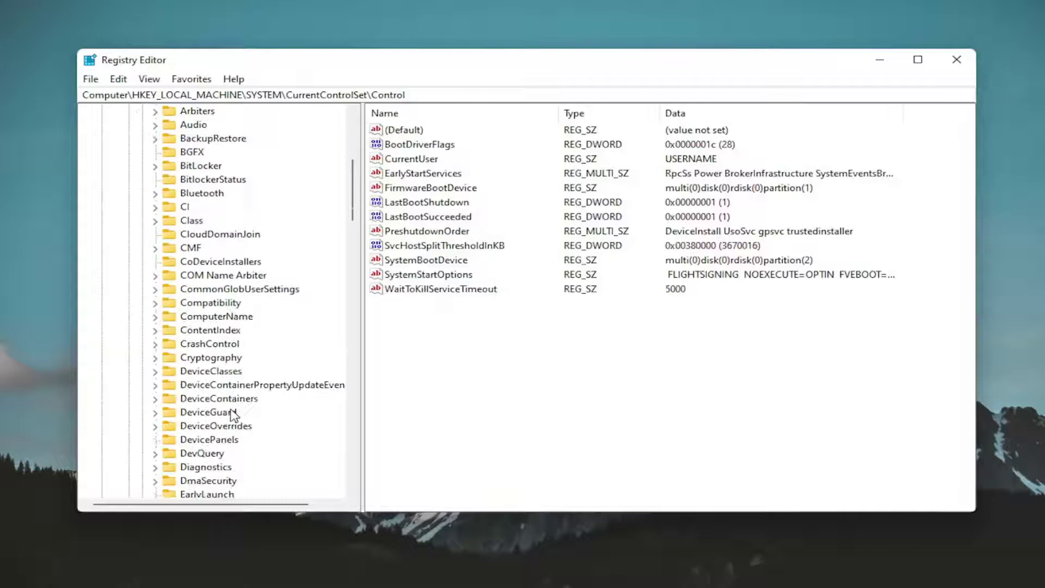
{"action": "scroll", "coordinate": [232, 416], "scroll_direction": "down", "scroll_amount": 9}
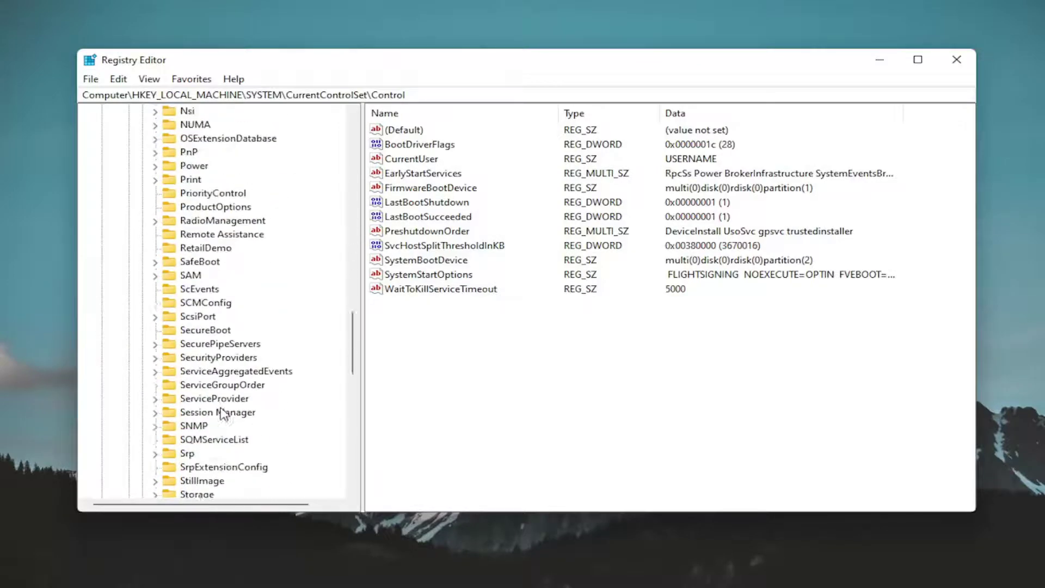
{"action": "scroll", "coordinate": [224, 414], "scroll_direction": "up", "scroll_amount": 18}
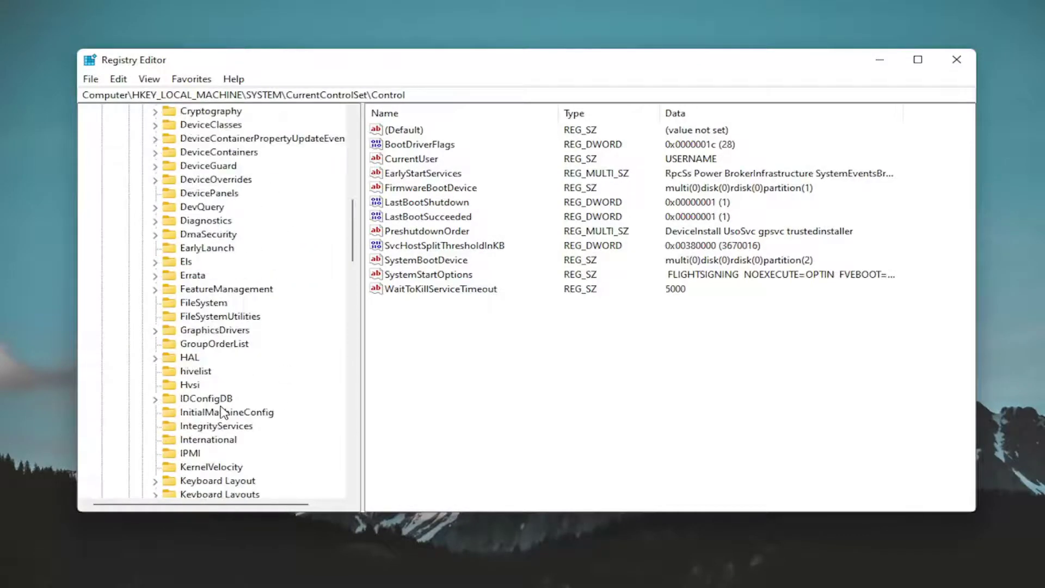
{"action": "left_click", "coordinate": [205, 332]}
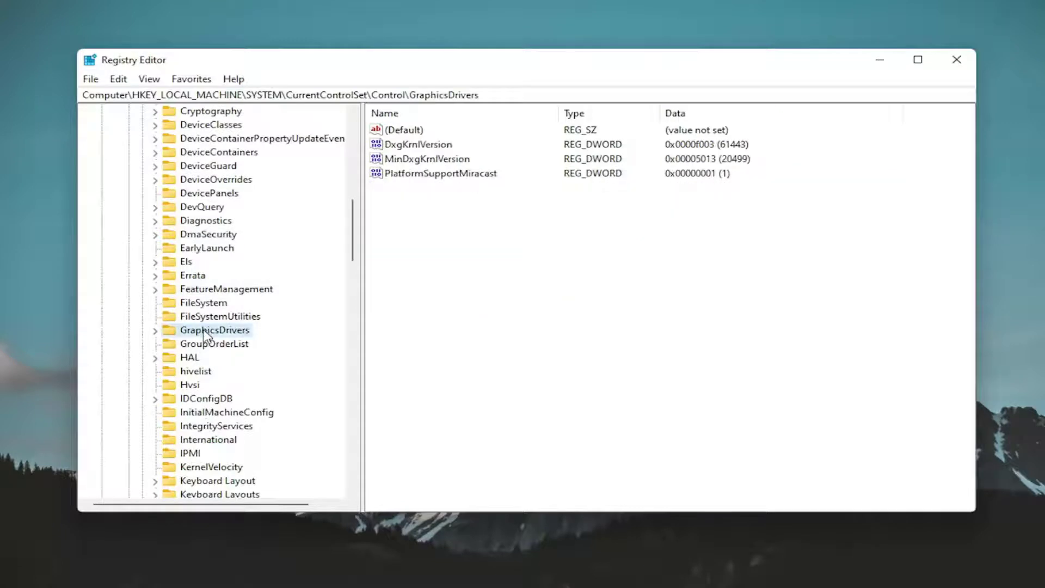
Create a new DWORD (32-bit) value named TdrLevel under GraphicsDrivers.
{"action": "right_click", "coordinate": [421, 215]}
{"action": "mouse_move", "coordinate": [454, 226]}
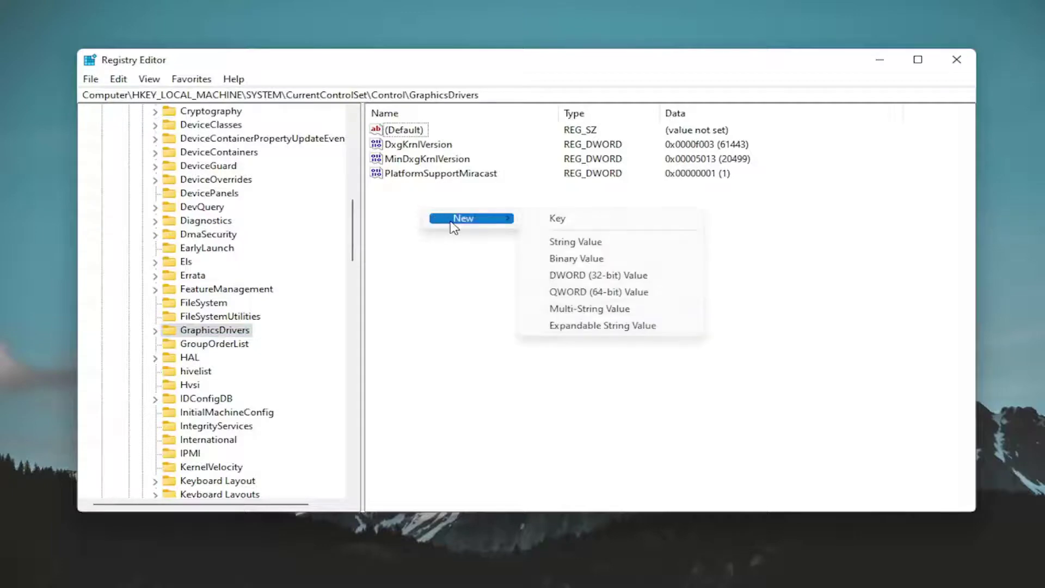
{"action": "left_click", "coordinate": [587, 279]}
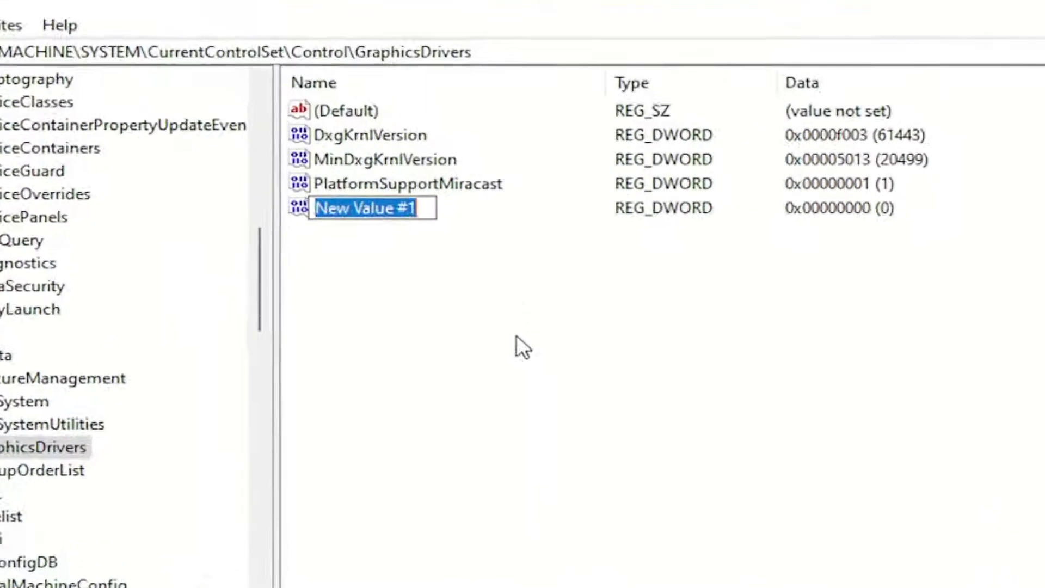
{"action": "type", "text": "Tdr"}
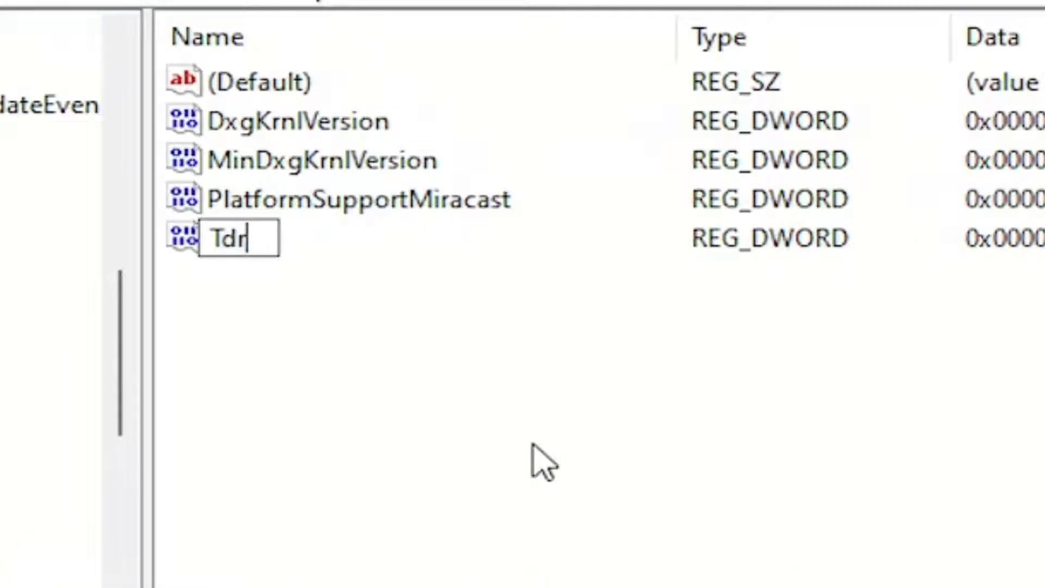
{"action": "type", "text": "Level"}
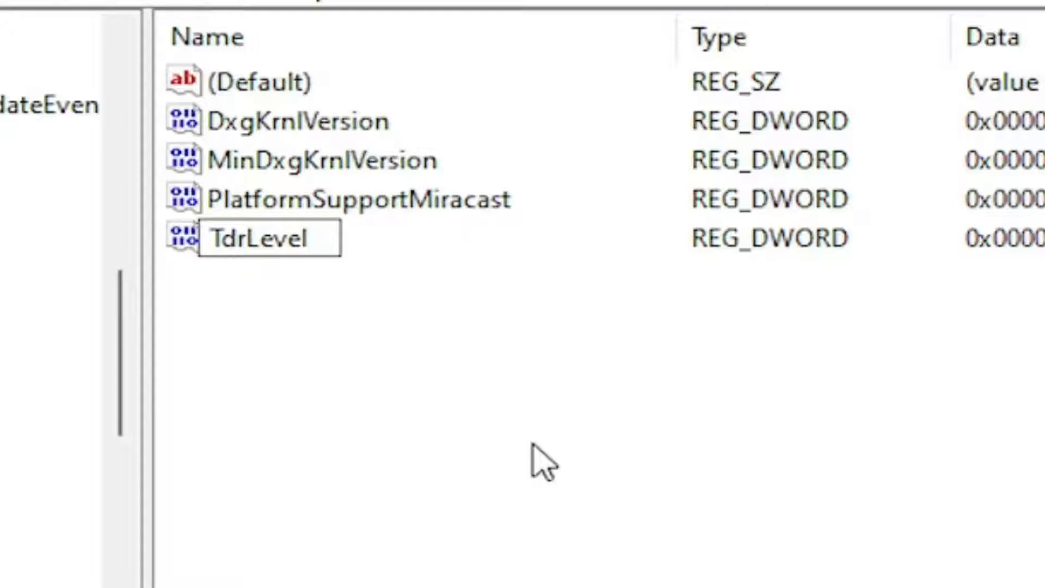
{"action": "key", "text": "Return"}
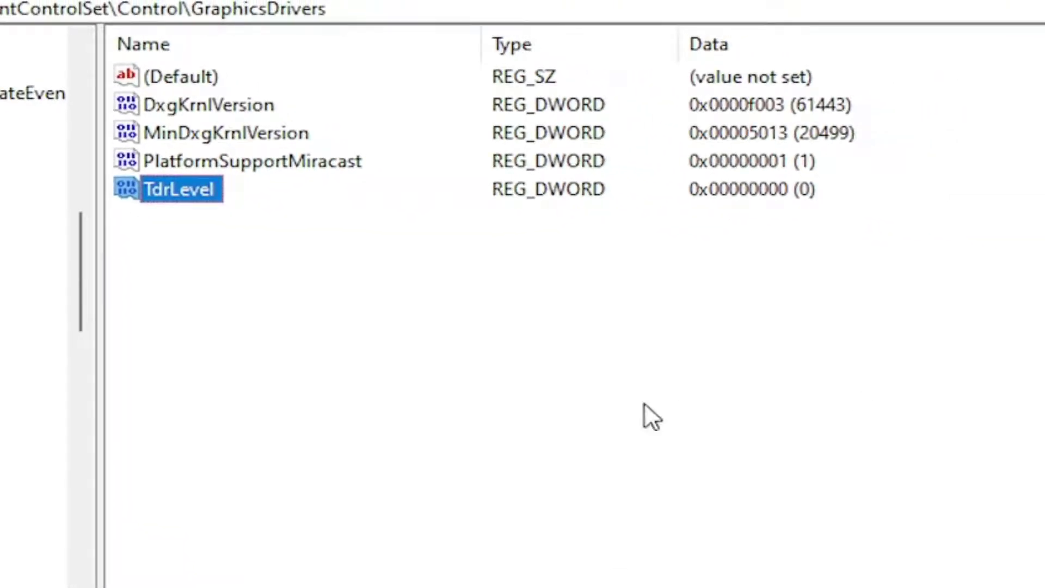
Confirm TdrLevel's value data is 0 and save it.
{"action": "left_click", "coordinate": [436, 360]}
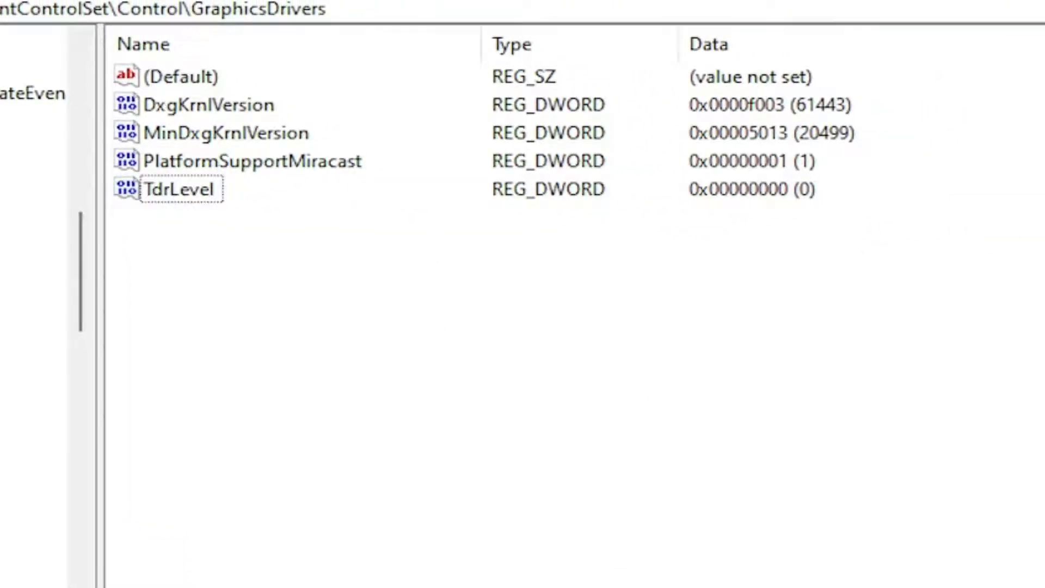
{"action": "double_click", "coordinate": [185, 172]}
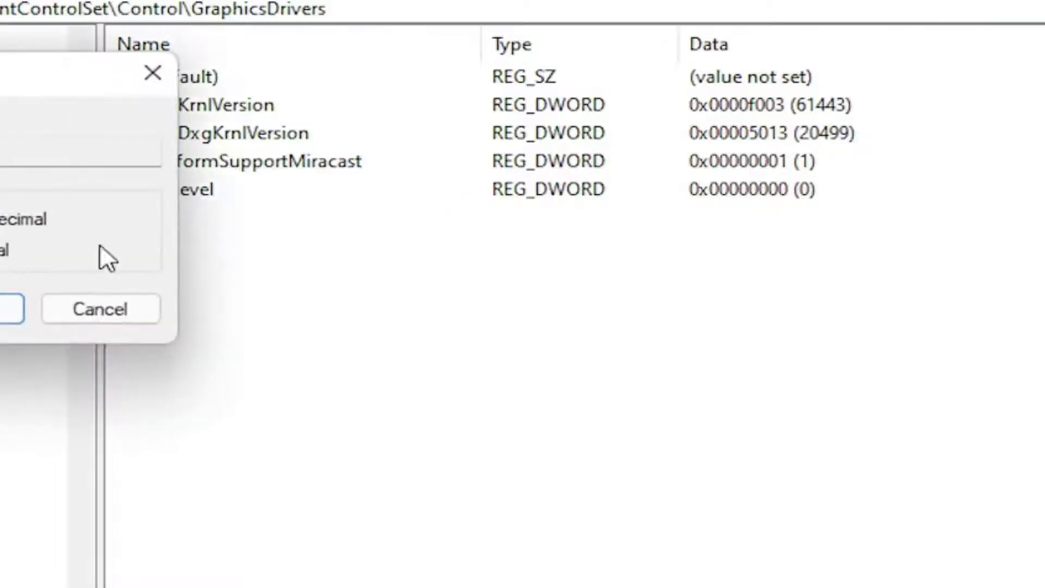
{"action": "left_click", "coordinate": [131, 305]}
{"action": "double_click", "coordinate": [180, 196]}
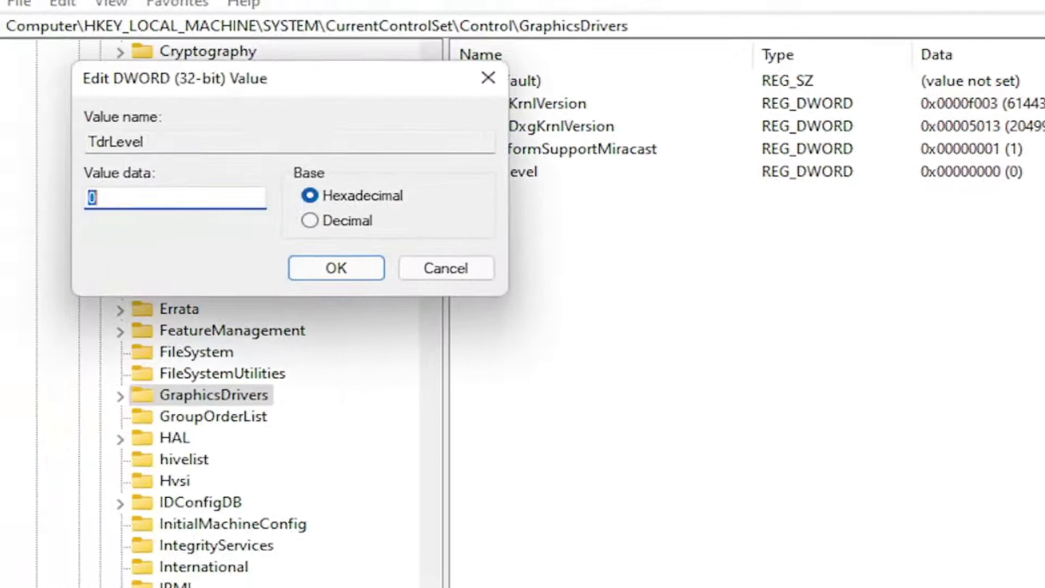
{"action": "left_click", "coordinate": [220, 202]}
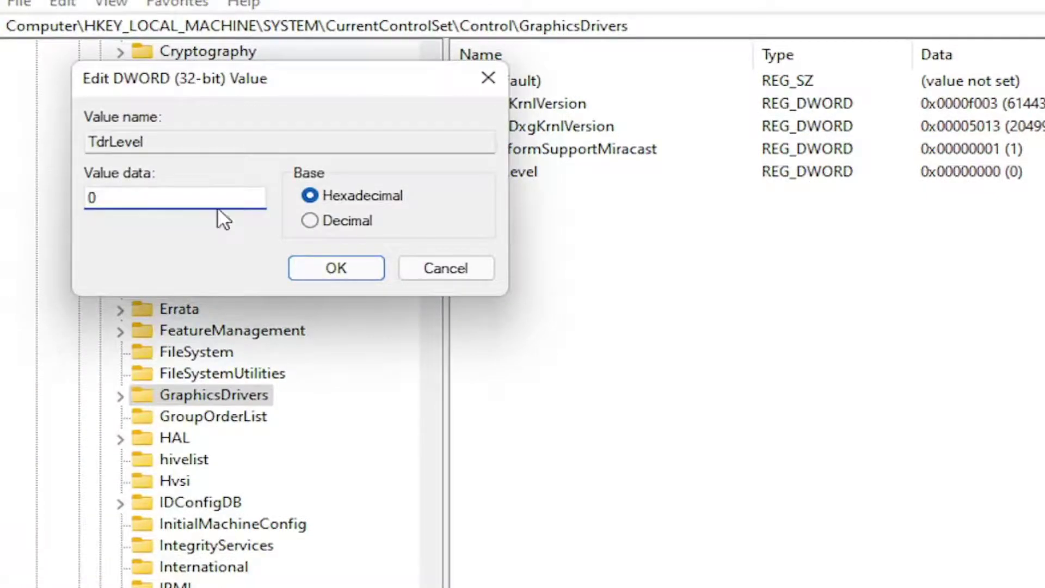
{"action": "left_click", "coordinate": [341, 270]}
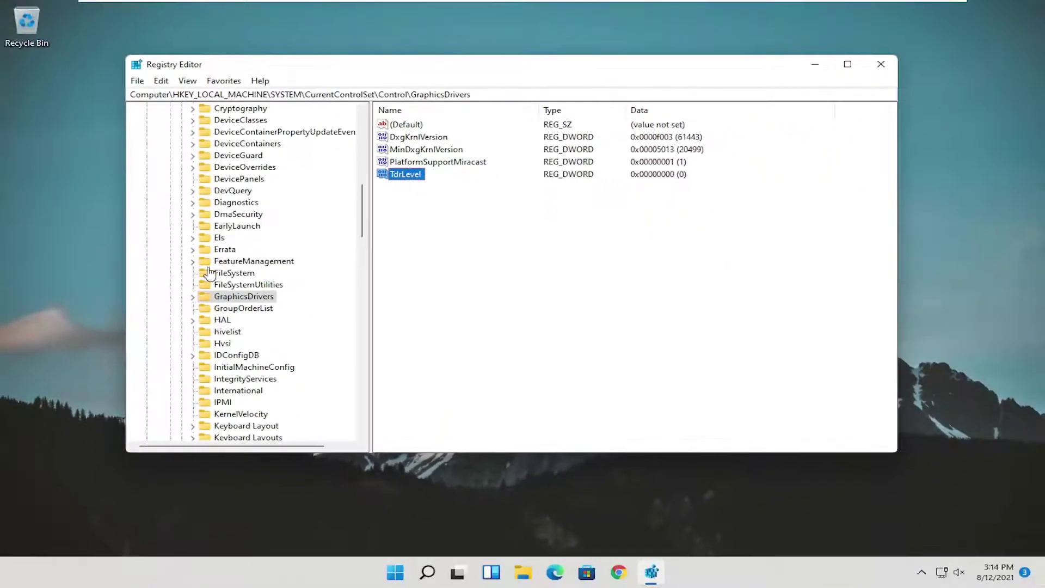
Collapse the key tree back to the root hives and close Registry Editor.
{"action": "left_click_drag", "start_coordinate": [362, 213], "coordinate": [362, 140]}
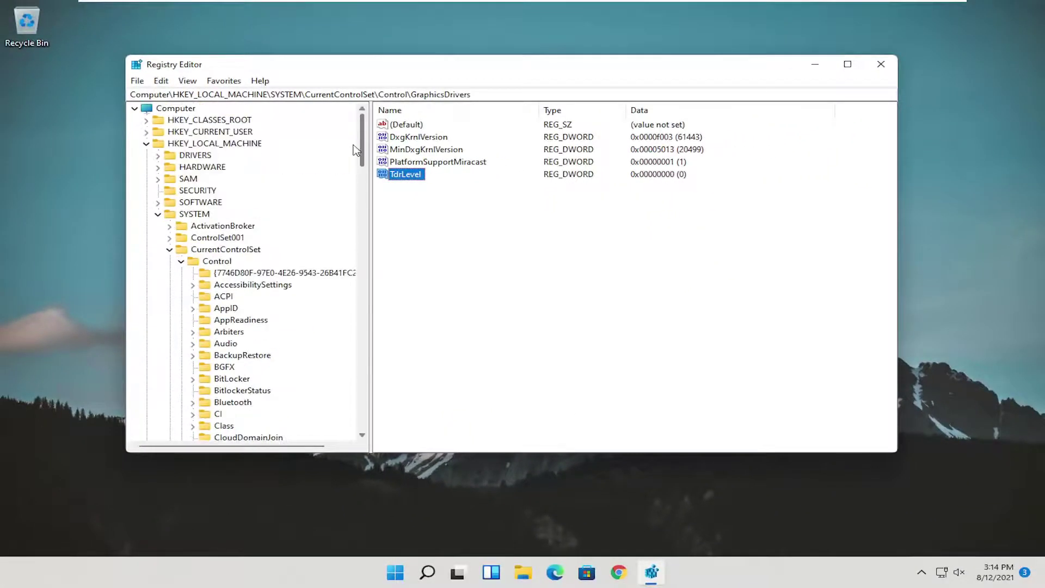
{"action": "left_click", "coordinate": [181, 261]}
{"action": "left_click", "coordinate": [170, 249]}
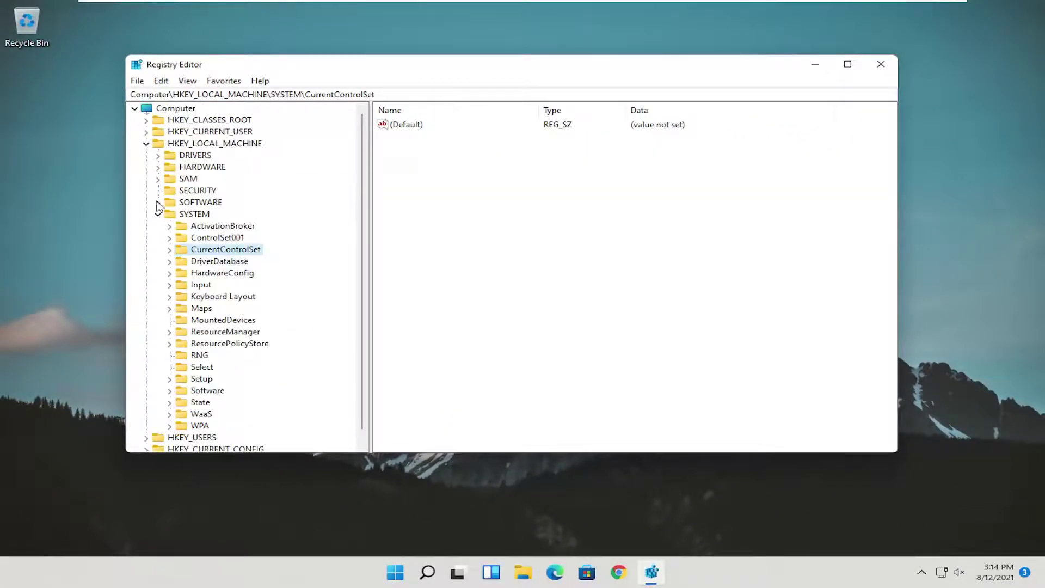
{"action": "left_click", "coordinate": [158, 214]}
{"action": "left_click", "coordinate": [146, 144]}
{"action": "left_click", "coordinate": [881, 64]}
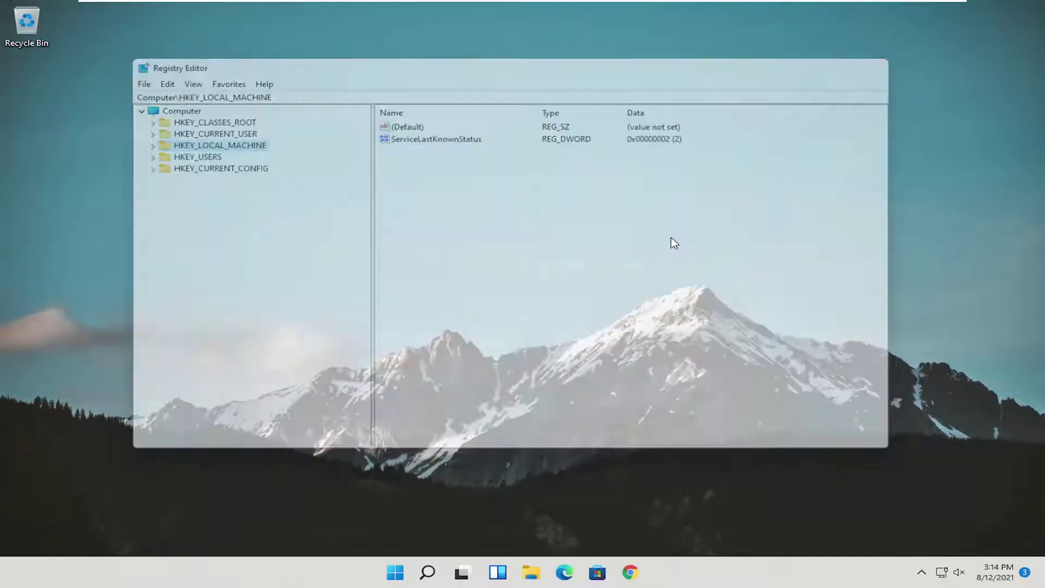
Search 'device manager', open Device Manager, and move its window down and right.
{"action": "left_click", "coordinate": [455, 568]}
{"action": "type", "text": "dev"}
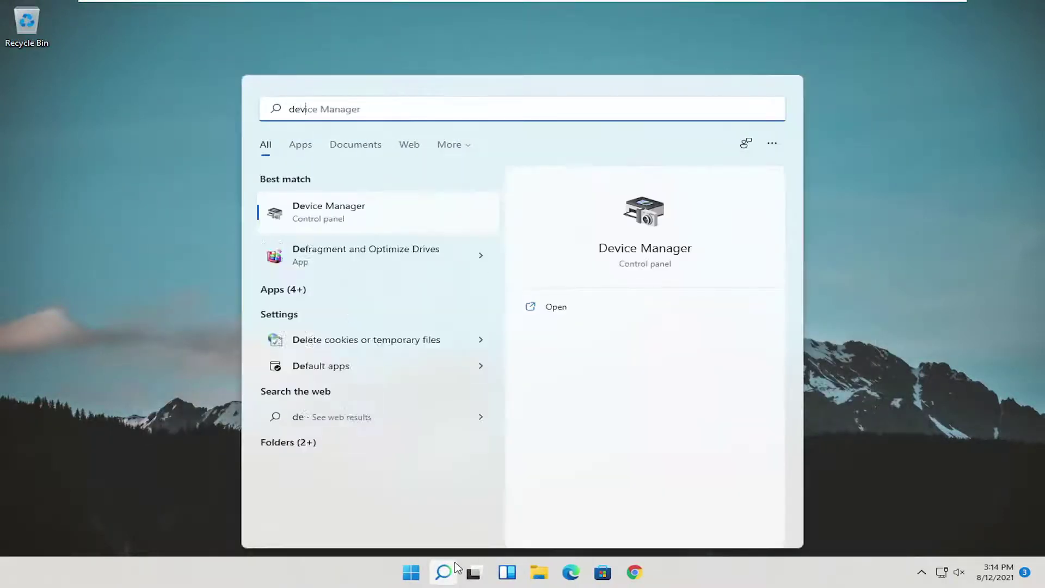
{"action": "type", "text": "ice manager"}
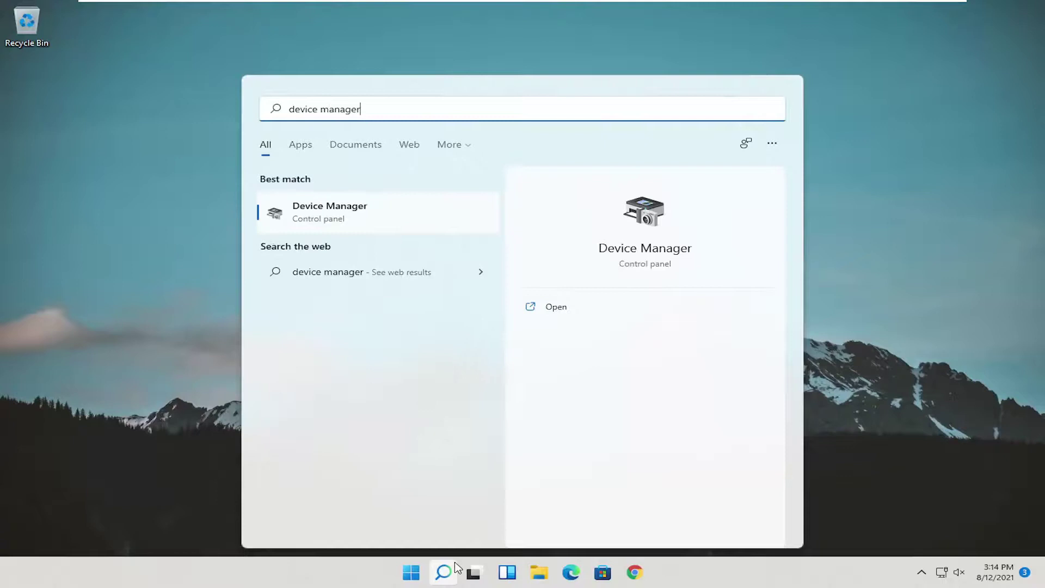
{"action": "left_click", "coordinate": [346, 224]}
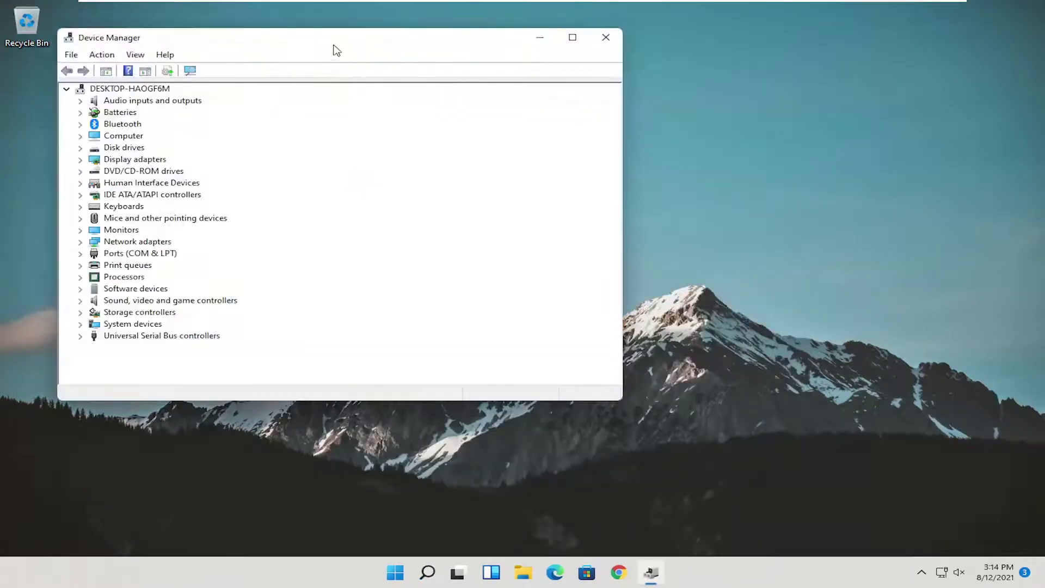
{"action": "left_click_drag", "start_coordinate": [338, 50], "coordinate": [446, 76]}
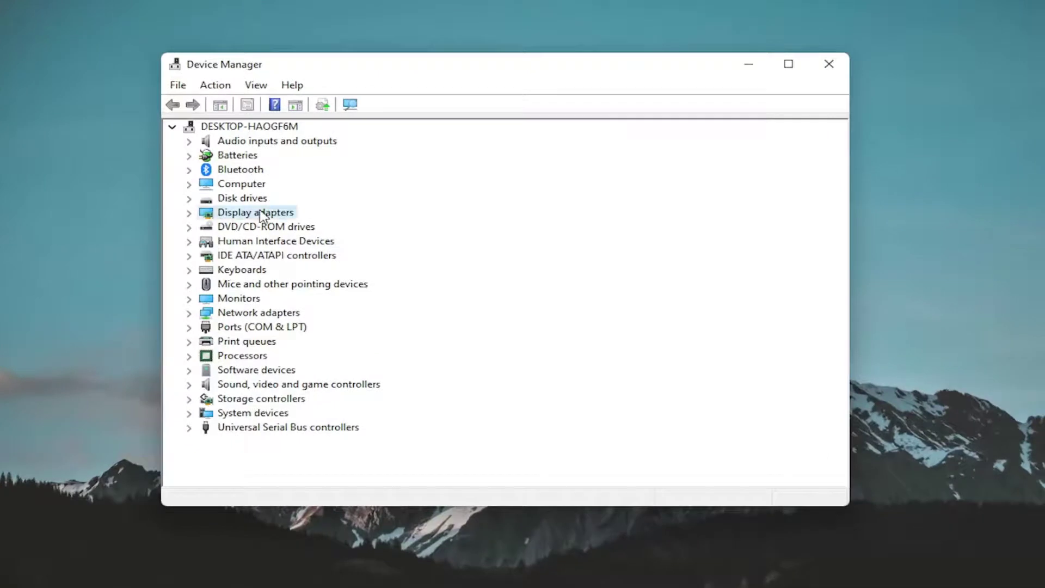
Expand Display adapters and start a browse-my-computer driver update for VMware SVGA 3D.
{"action": "double_click", "coordinate": [262, 213]}
{"action": "left_click", "coordinate": [247, 229]}
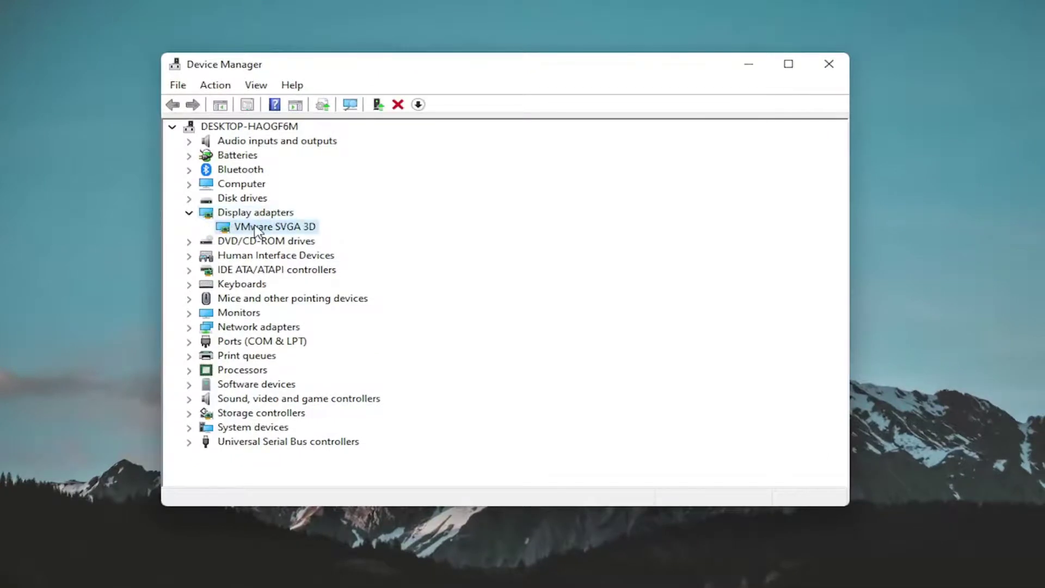
{"action": "right_click", "coordinate": [260, 229]}
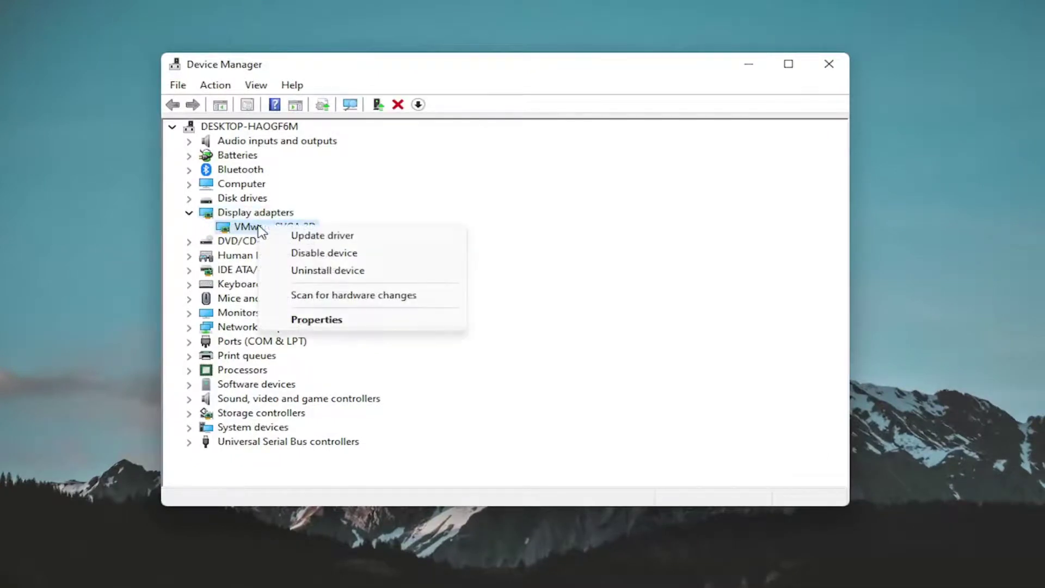
{"action": "left_click", "coordinate": [303, 235]}
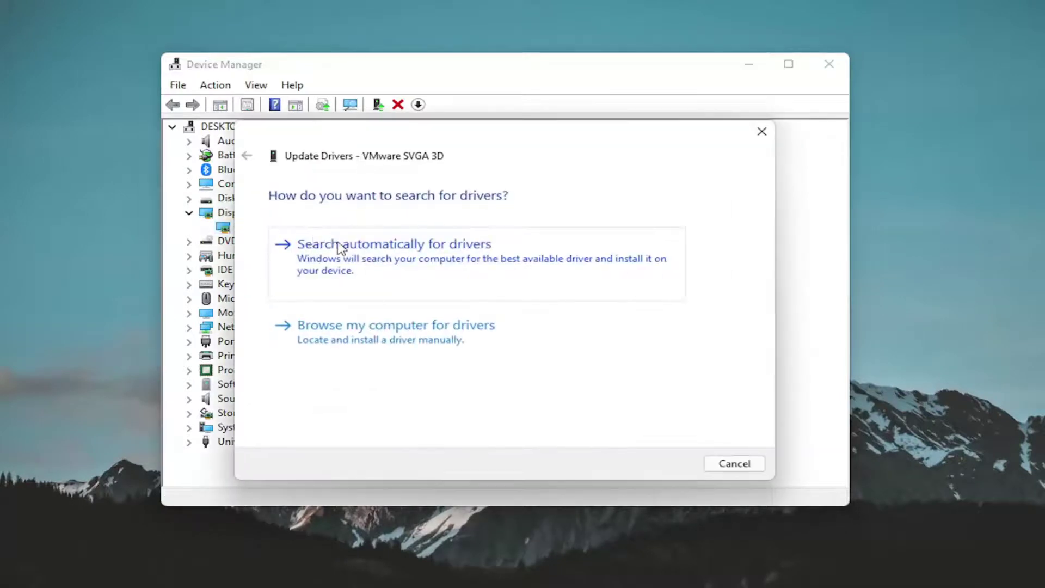
{"action": "left_click", "coordinate": [402, 334]}
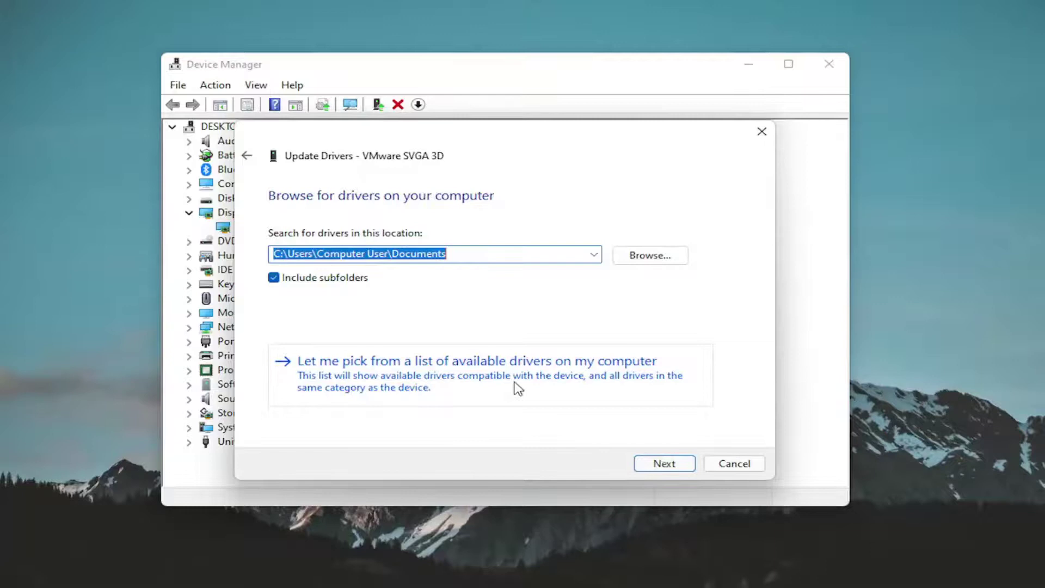
{"action": "left_click", "coordinate": [604, 375]}
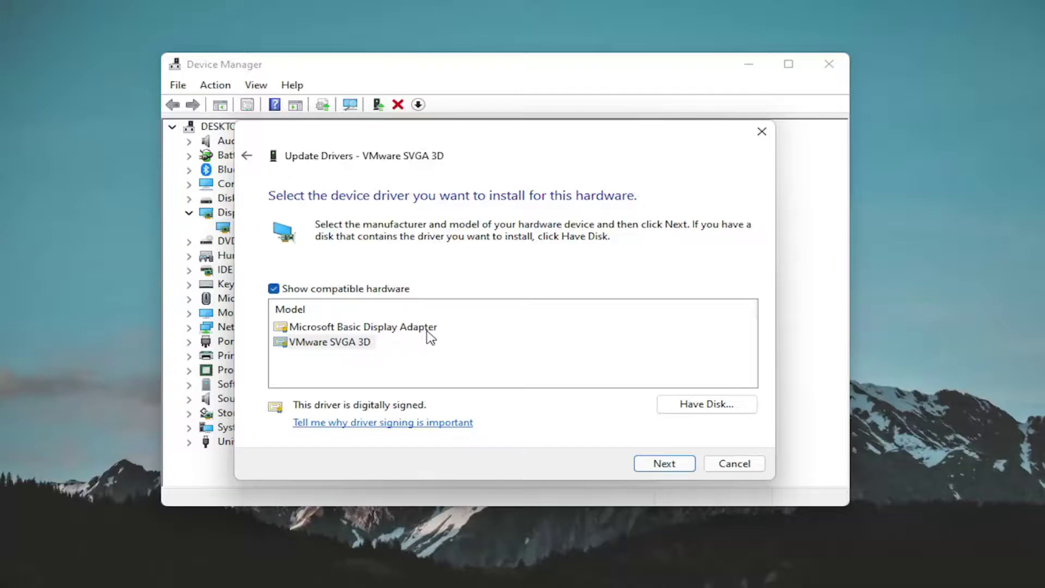
Install the chosen compatible display driver, then close the update dialog and Device Manager.
{"action": "left_click", "coordinate": [662, 462]}
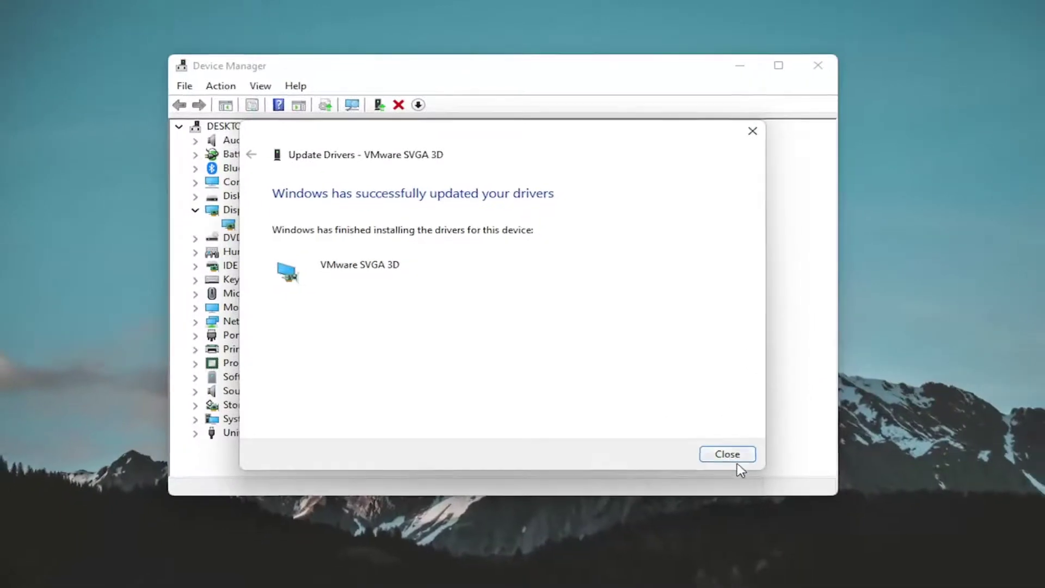
{"action": "left_click", "coordinate": [732, 456]}
{"action": "left_click", "coordinate": [818, 66]}
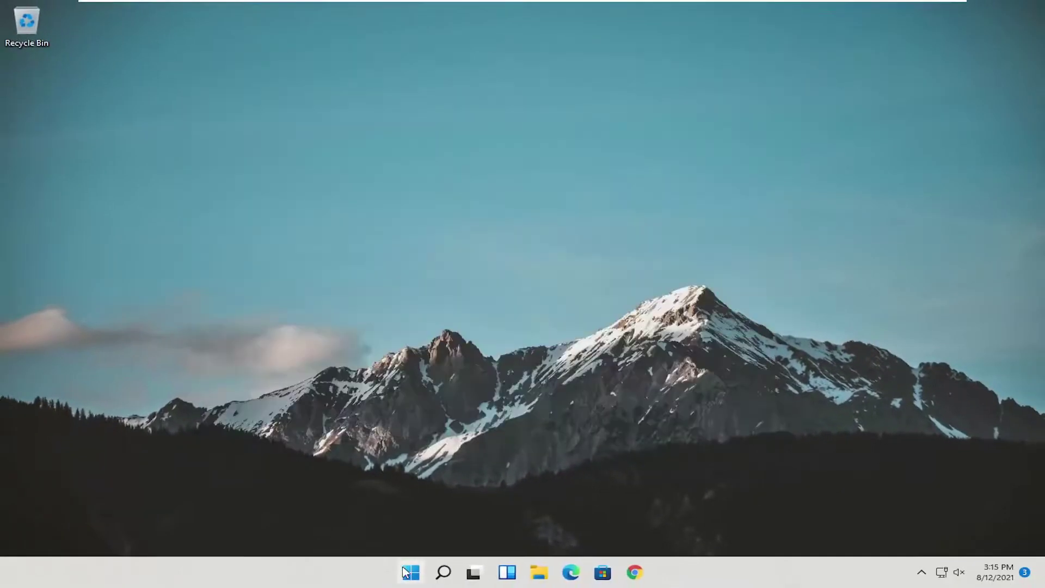
{"action": "right_click", "coordinate": [407, 572]}
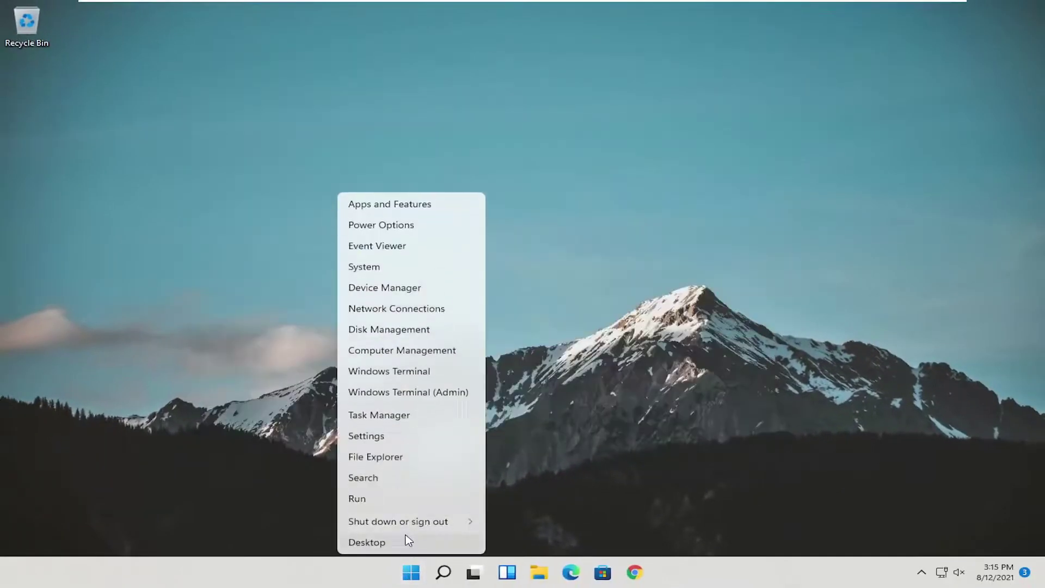